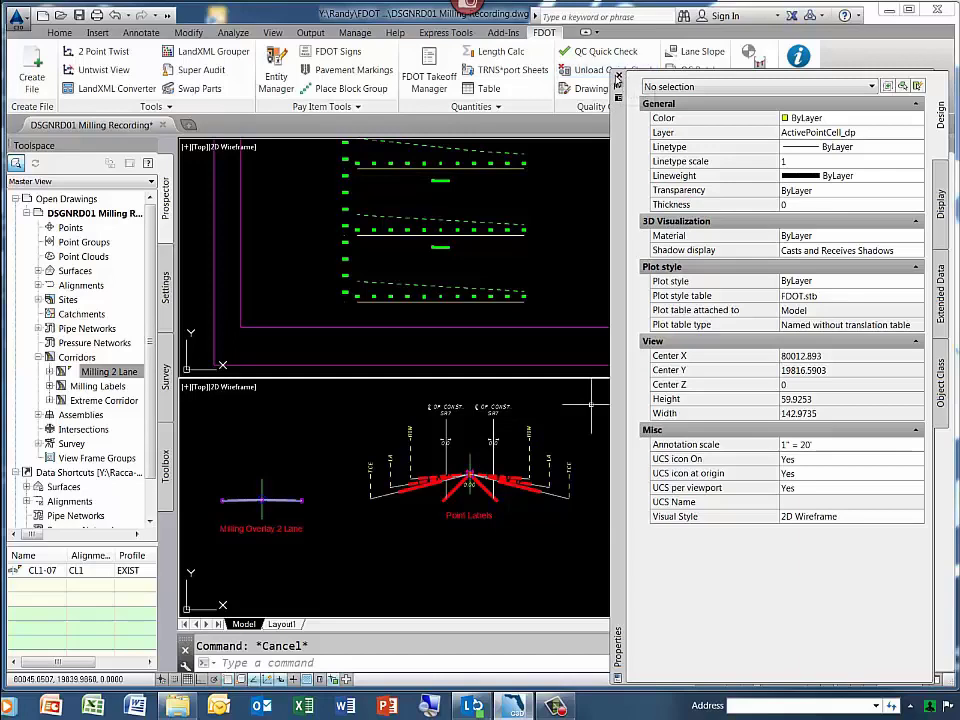
Step: Insert a Point Labels Assembly from the FDOT assemblies palette into the model below the existing assemblies
key("ctrl+1")
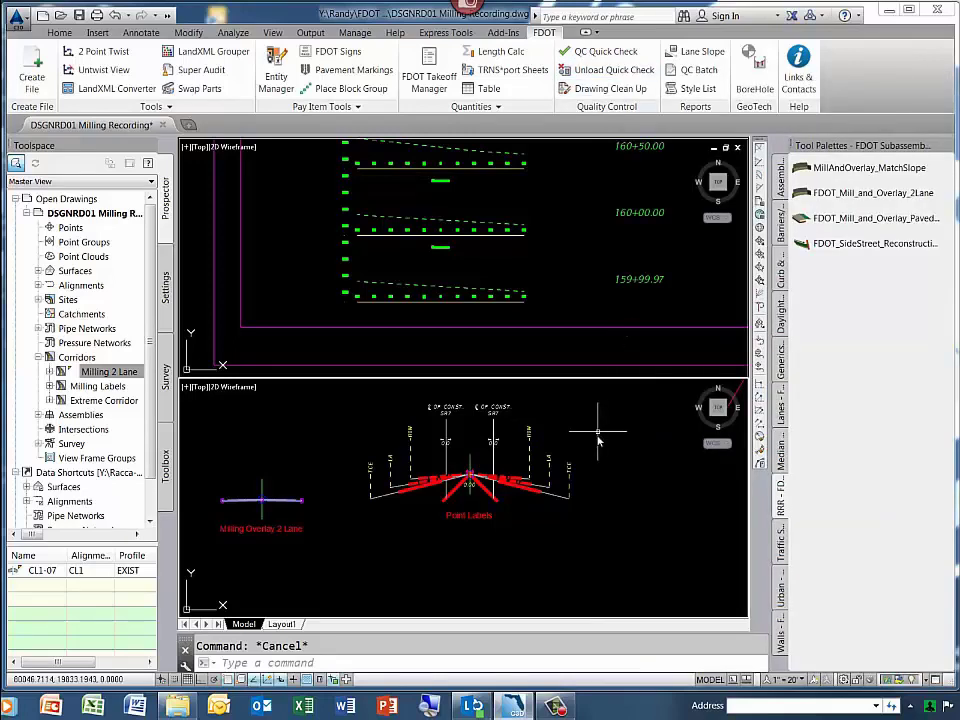
middle_click_drag(598, 446, 580, 458)
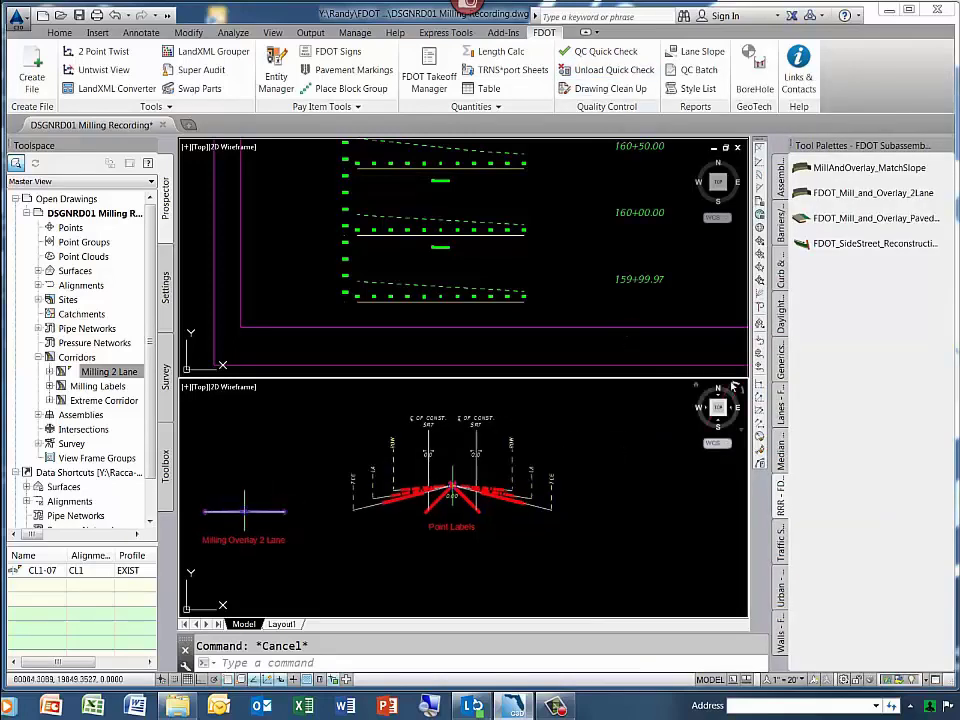
left_click(782, 186)
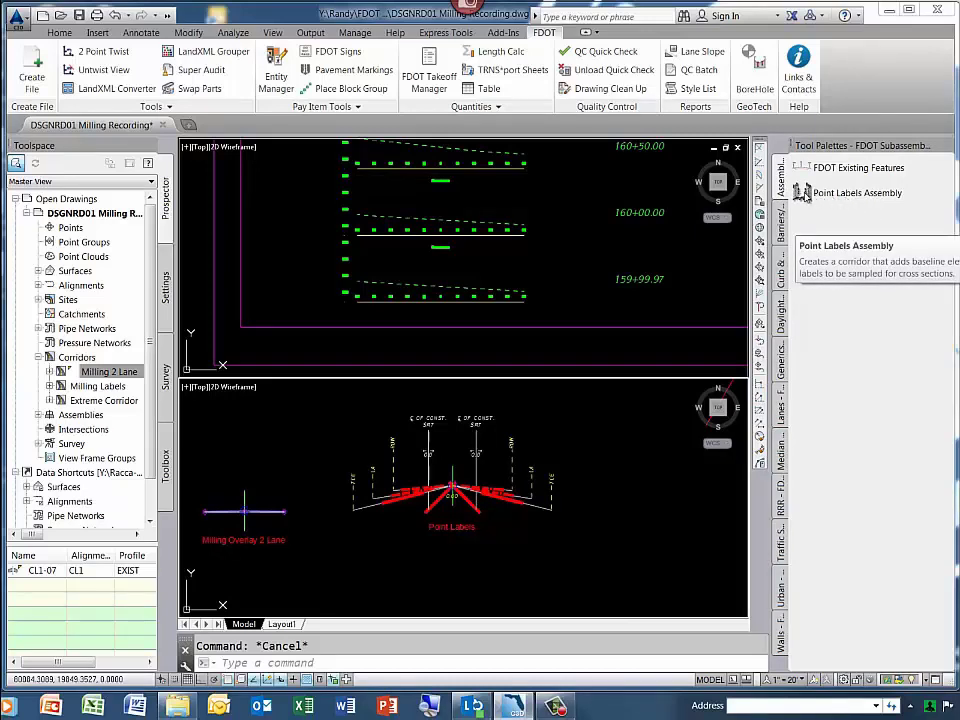
left_click_drag(803, 195, 654, 508)
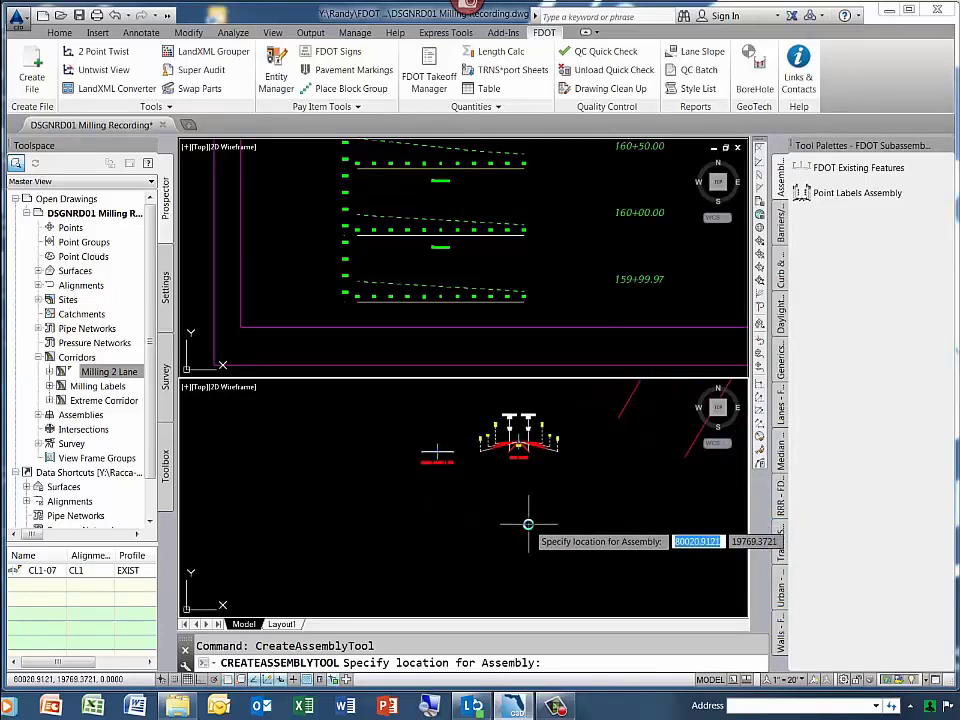
left_click(597, 537)
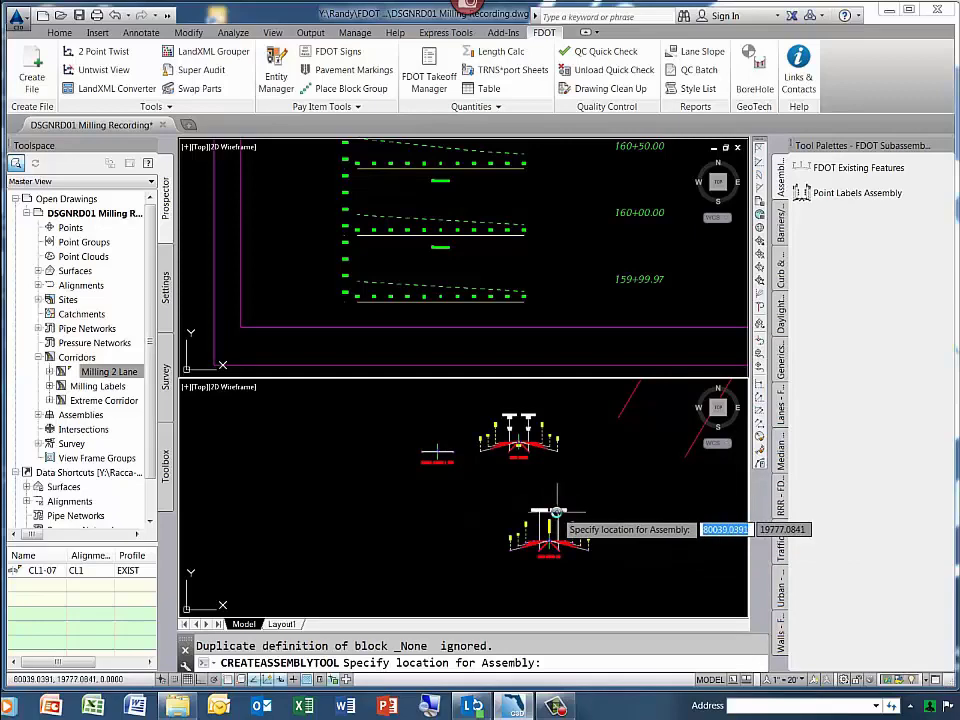
scroll(584, 525, "up", 3)
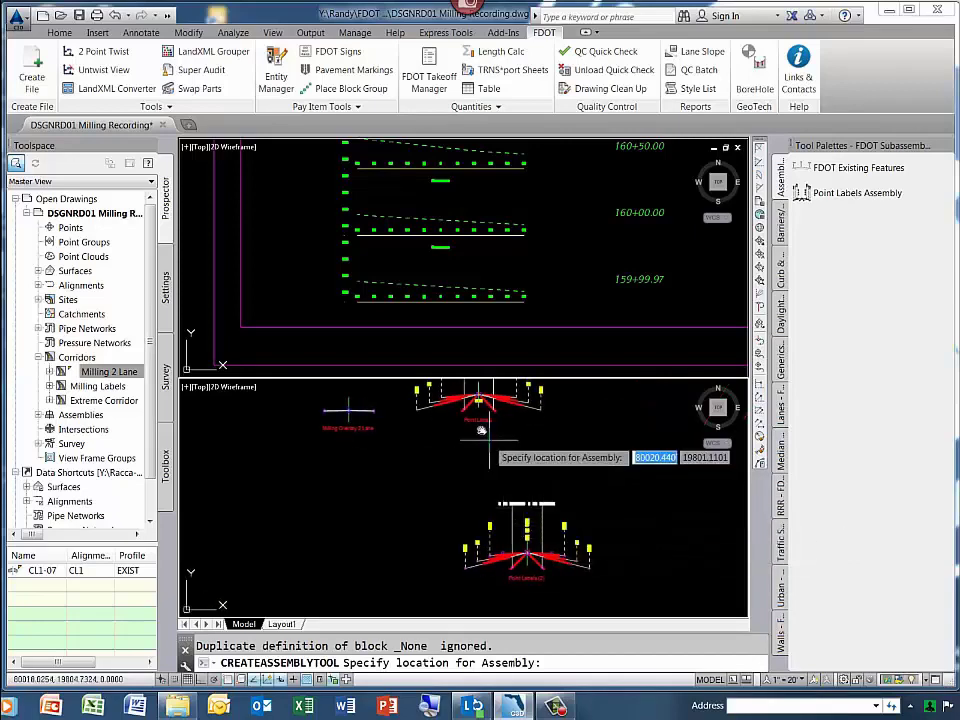
key("Escape")
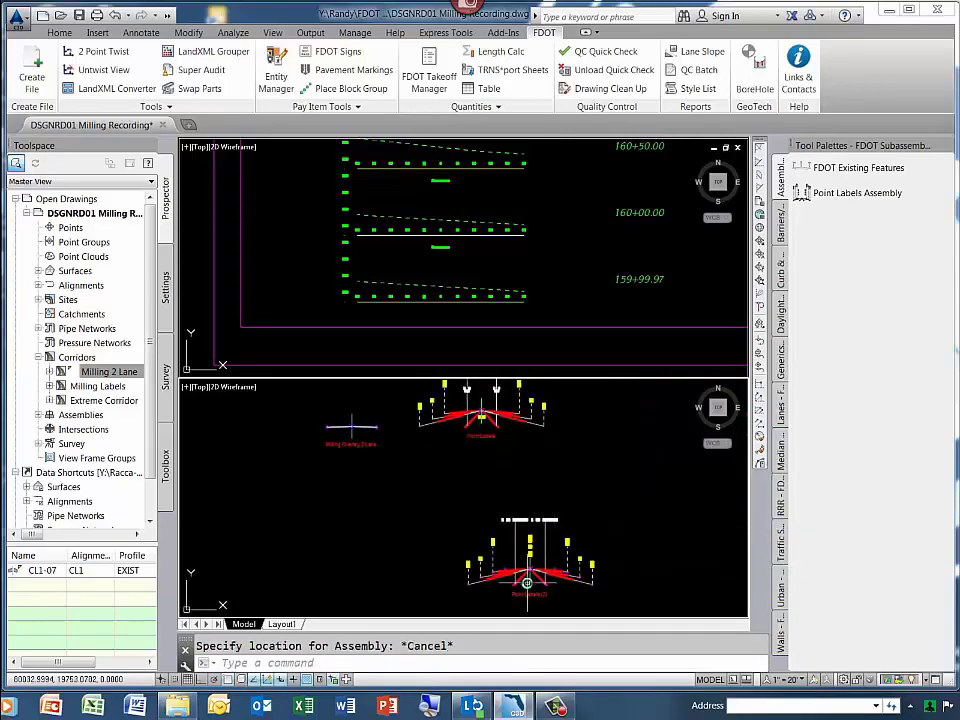
left_click(559, 580)
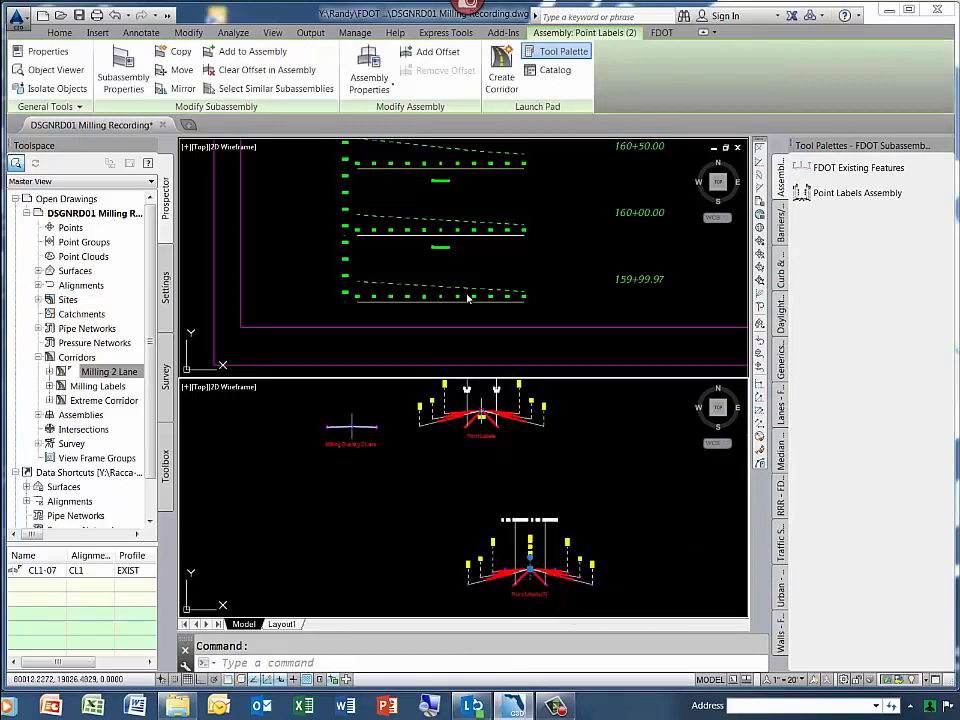
left_click(367, 66)
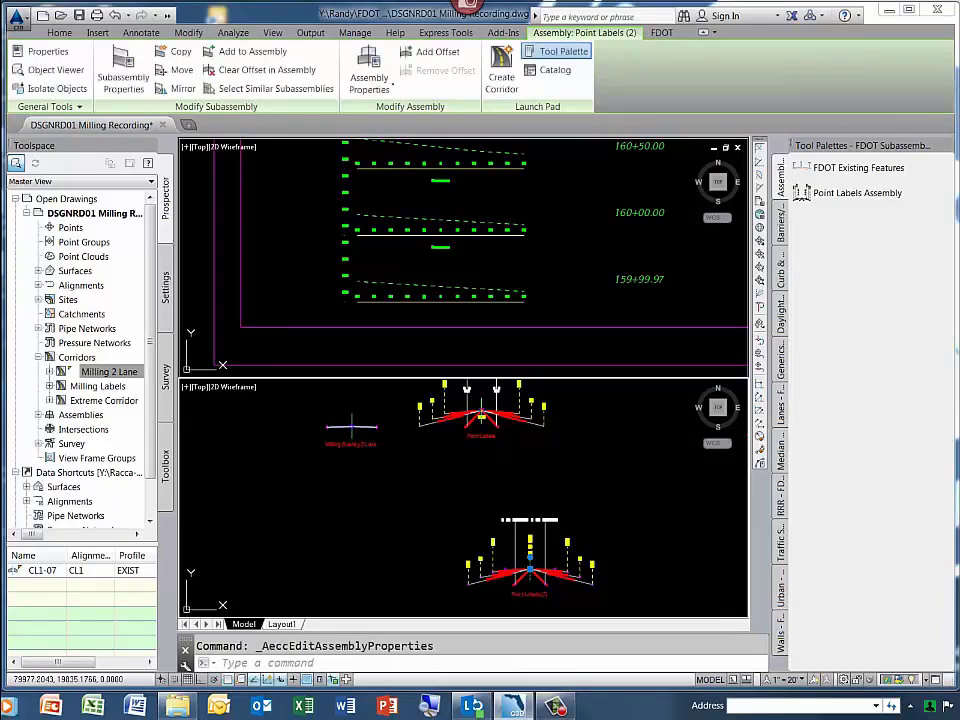
scroll(527, 561, "up", 3)
key("Escape")
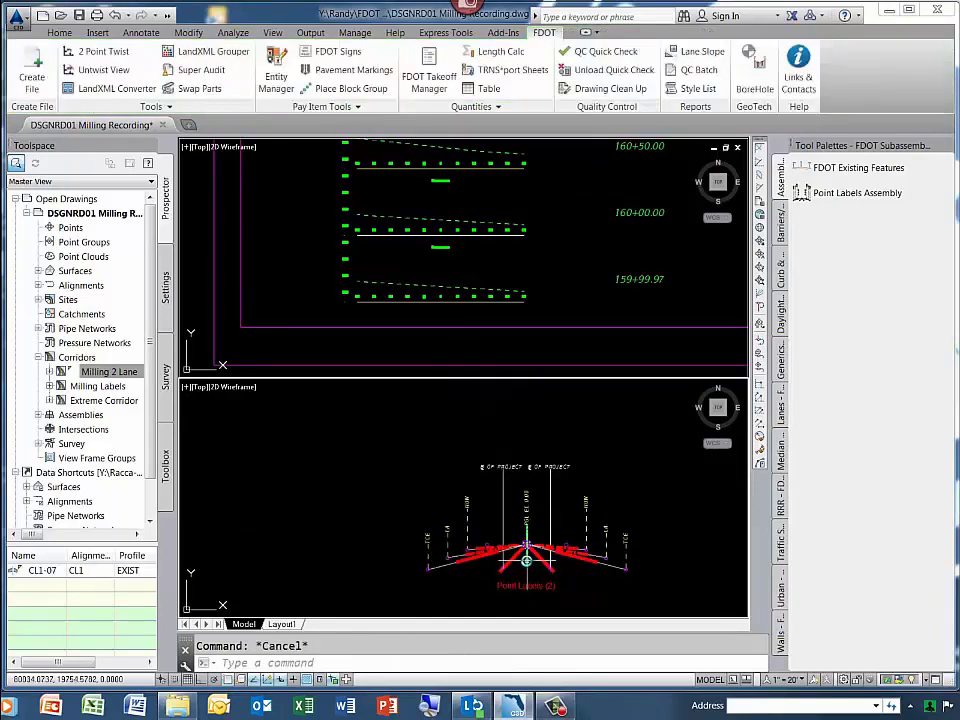
Step: Set the code set style of the newly placed Point Labels (2) assembly to FDOT_XSection_Typical
left_click(527, 558)
right_click(453, 489)
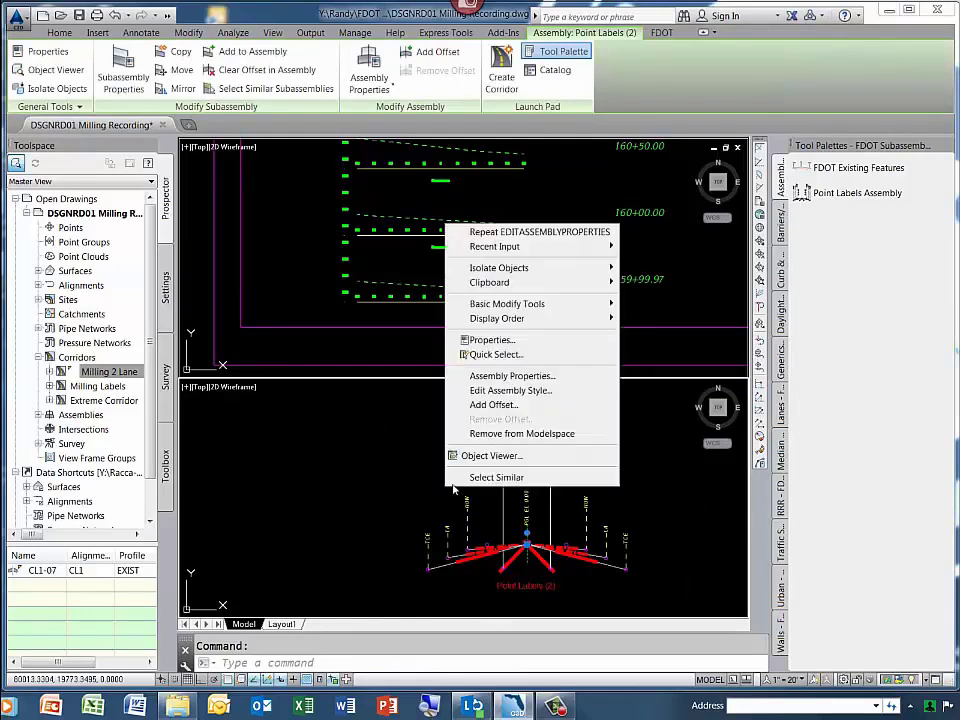
left_click(490, 340)
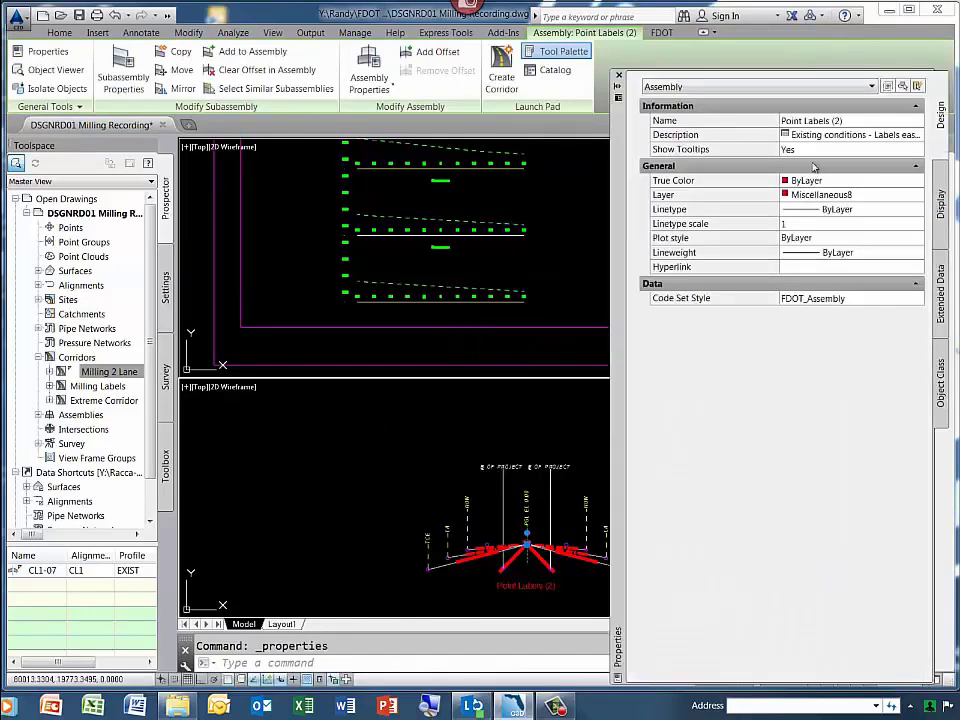
left_click(833, 300)
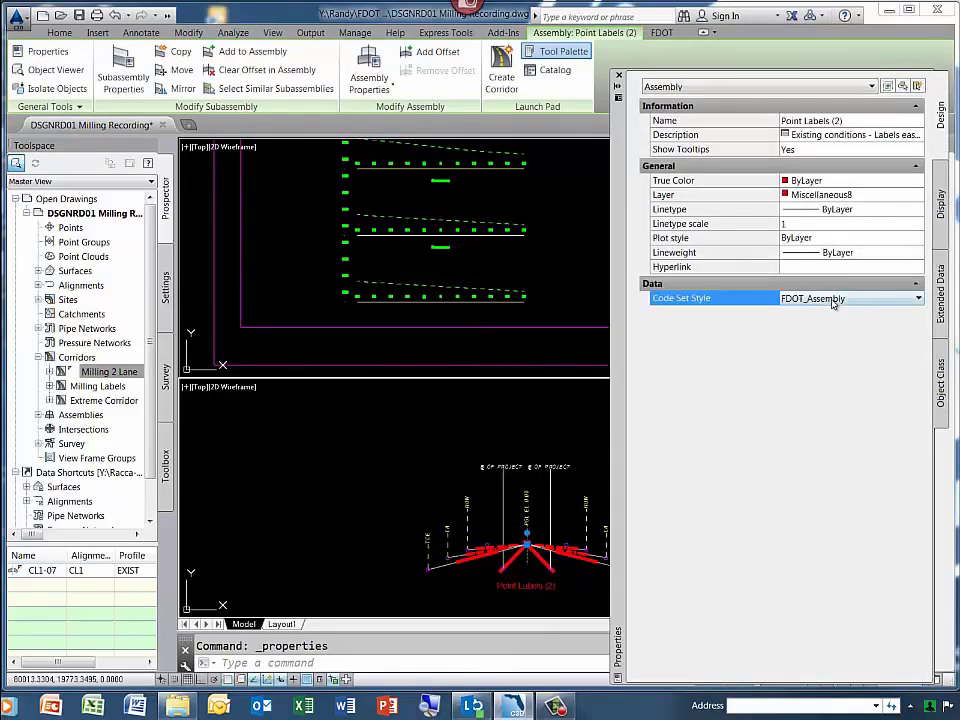
left_click(836, 300)
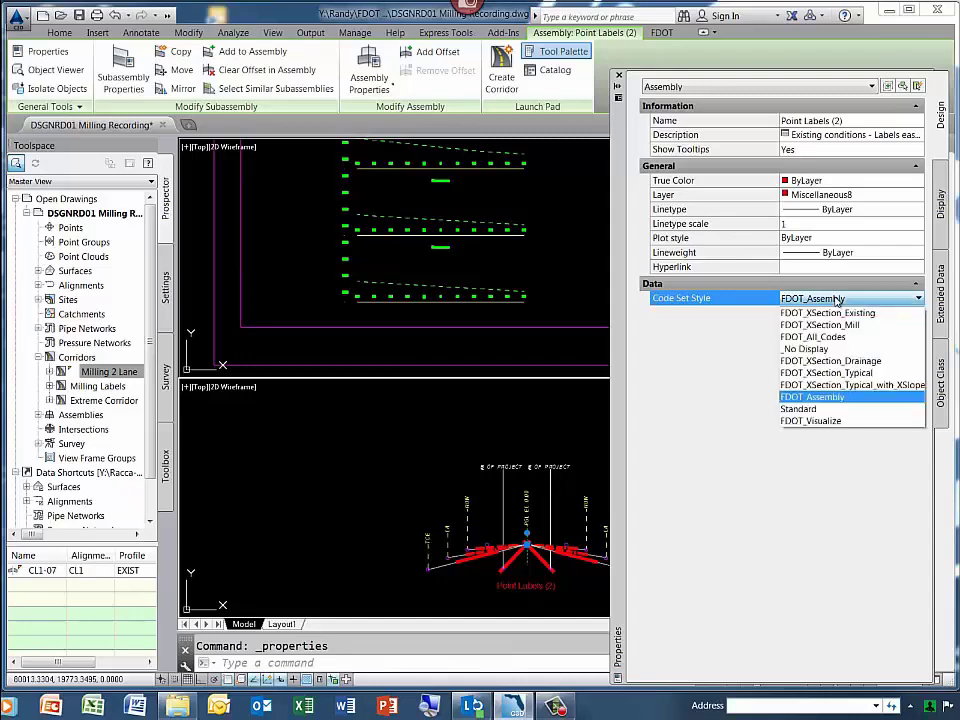
left_click(826, 373)
left_click(396, 450)
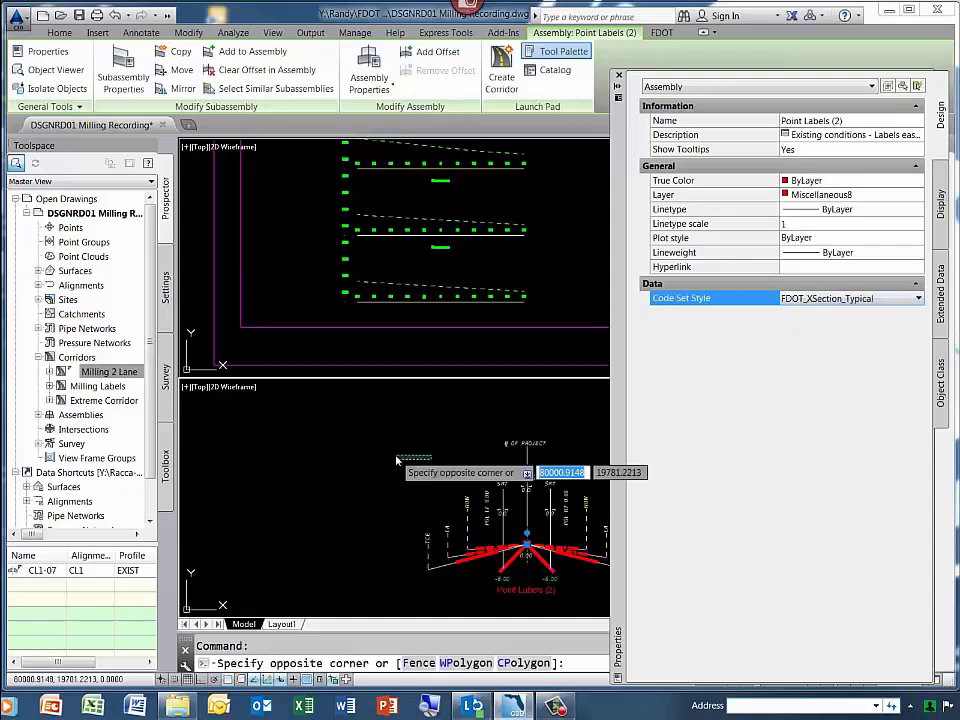
key("Escape")
Step: Delete the left and right PGL label subassemblies from the Point Labels (2) assembly
scroll(400, 480, "up", 3)
middle_click_drag(269, 443, 296, 463)
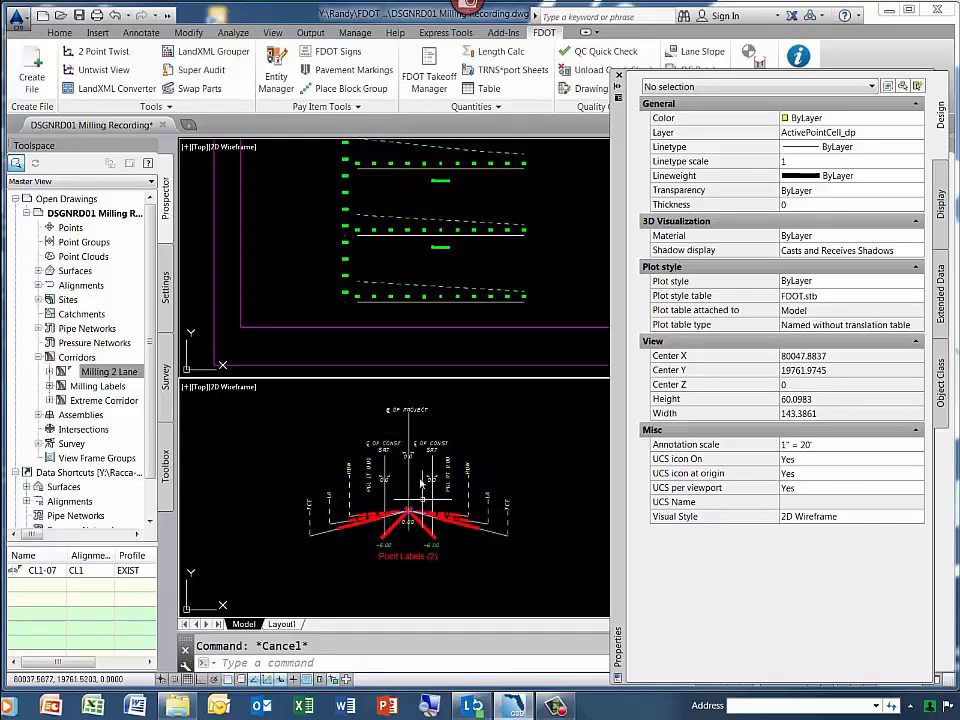
scroll(395, 515, "up", 2)
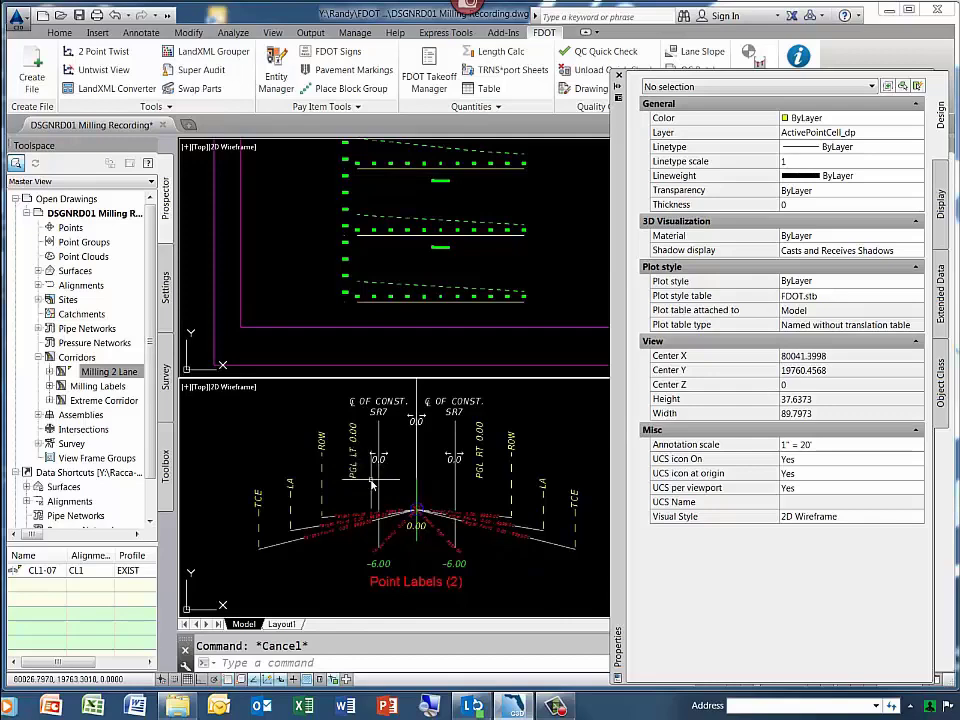
left_click(383, 510)
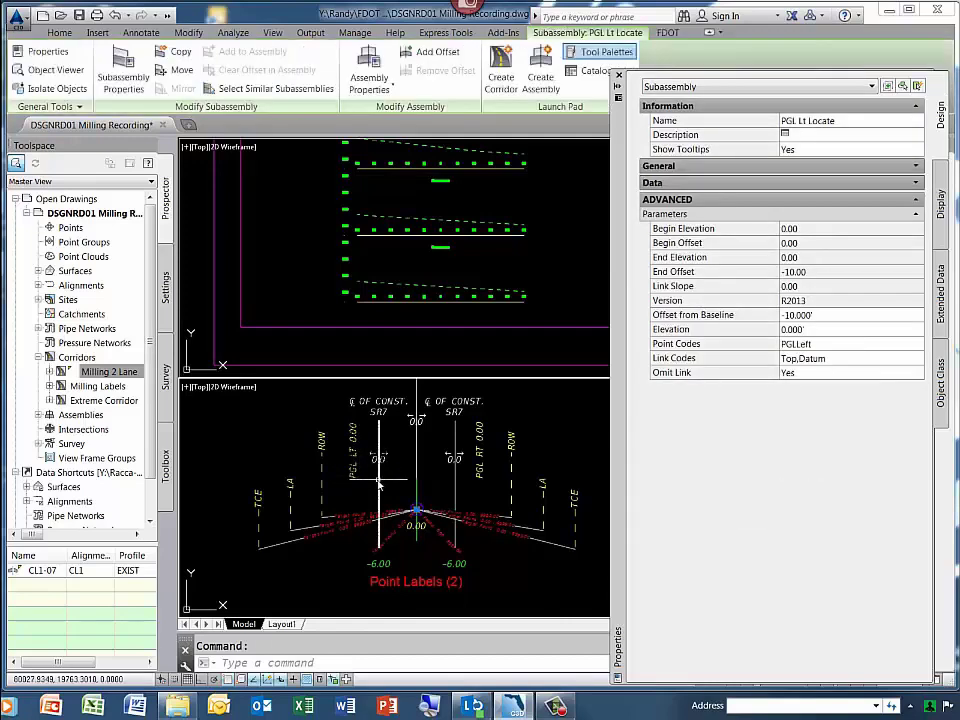
key("Delete")
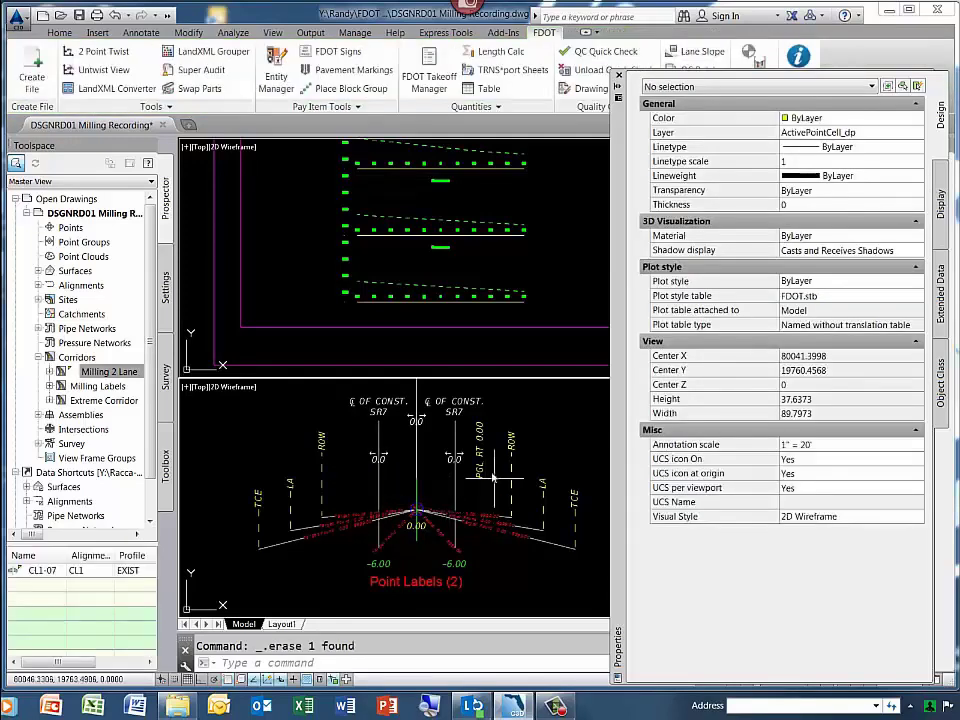
left_click(480, 496)
key("Delete")
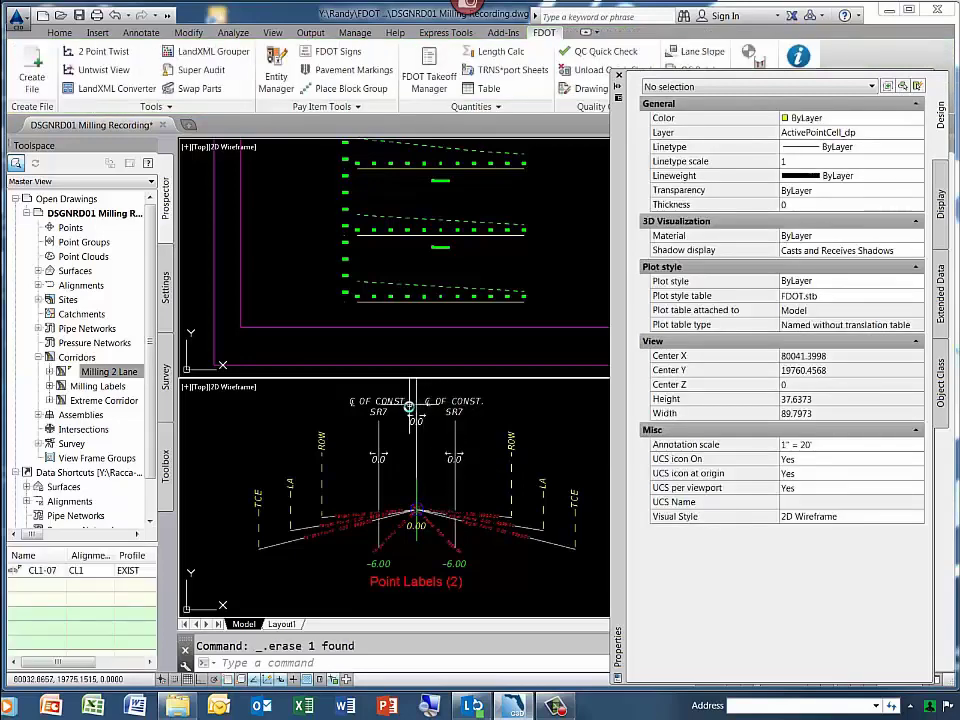
Step: Delete the BL PGL subassembly that labels the project baseline in the Point Labels (2) assembly
scroll(401, 397, "down", 3)
scroll(395, 400, "up", 4)
left_click(347, 428)
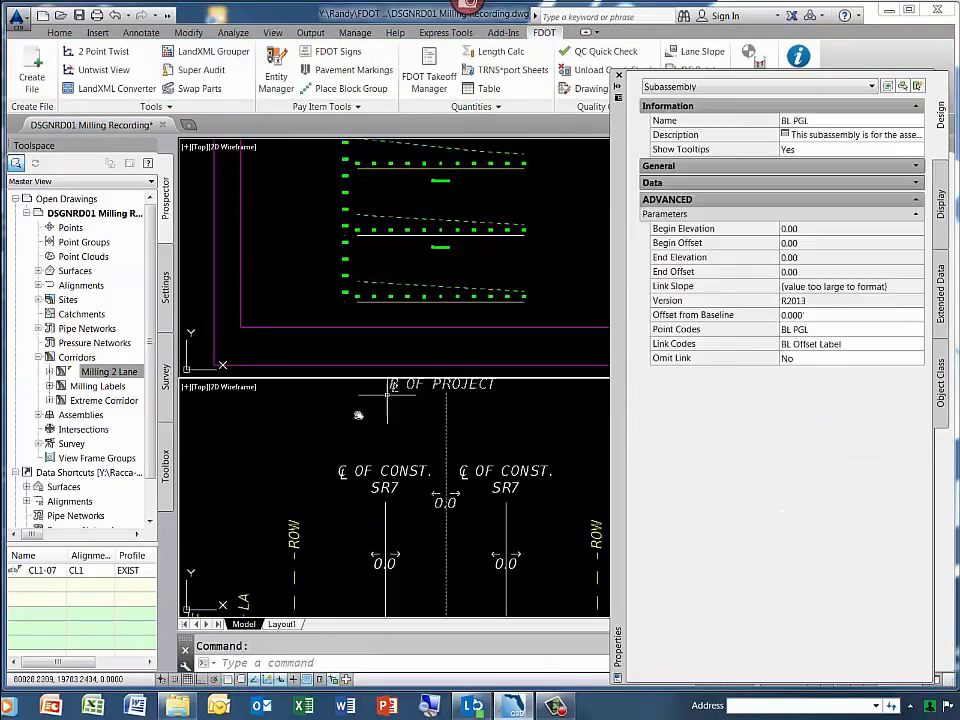
key("Delete")
Step: Delete the whole Point Labels (2) assembly from the model
scroll(388, 507, "down", 4)
scroll(409, 577, "up", 4)
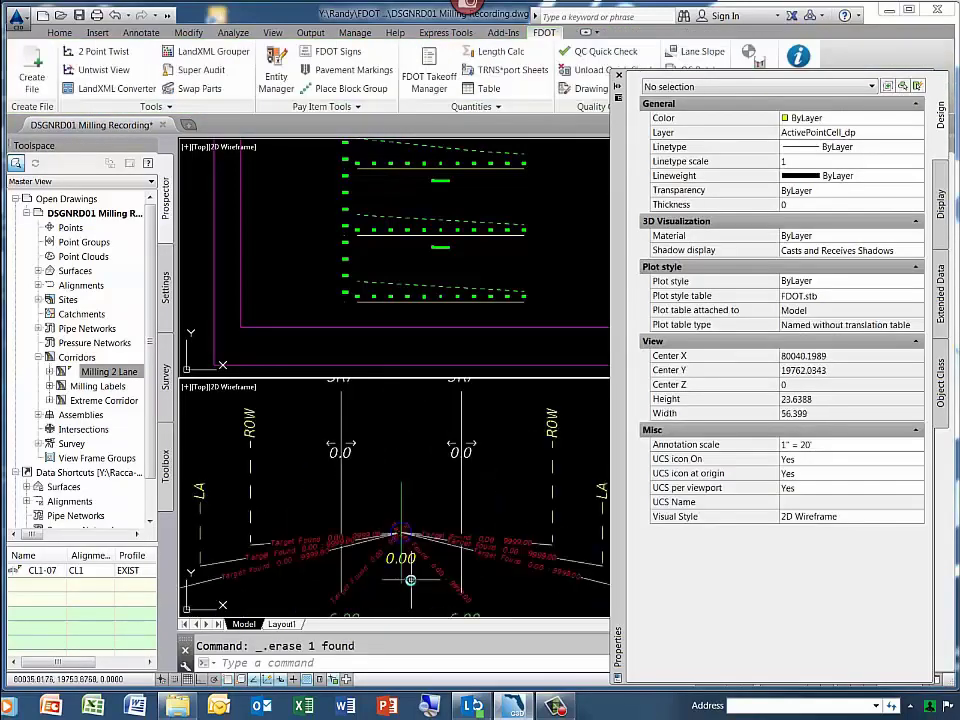
middle_click_drag(409, 579, 409, 551)
scroll(411, 551, "down", 2)
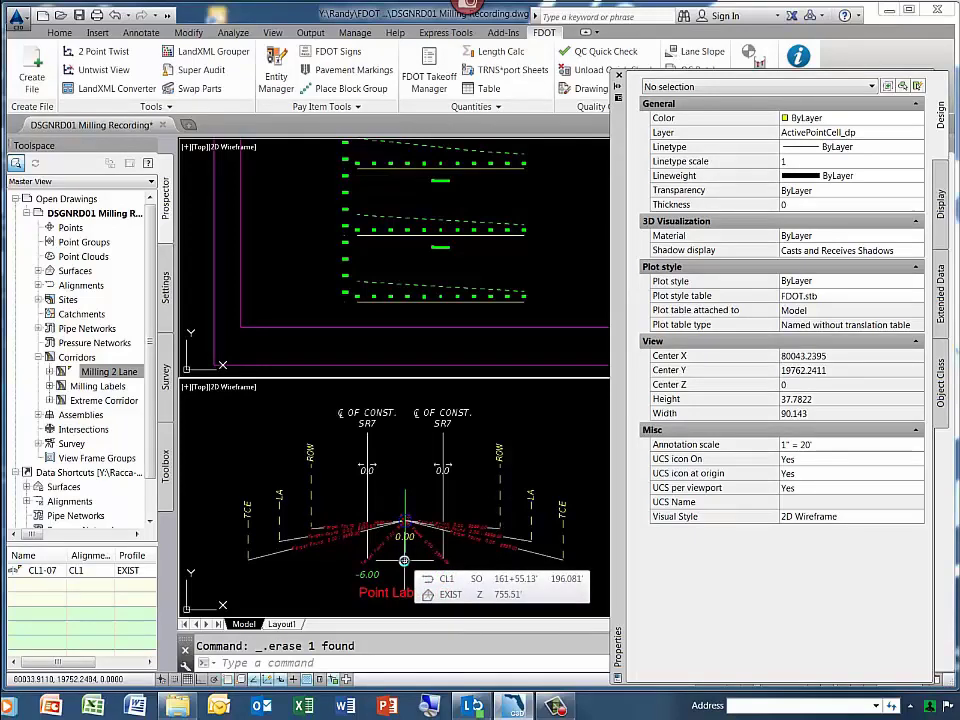
scroll(408, 505, "down", 2)
left_click(409, 494)
left_click(398, 501)
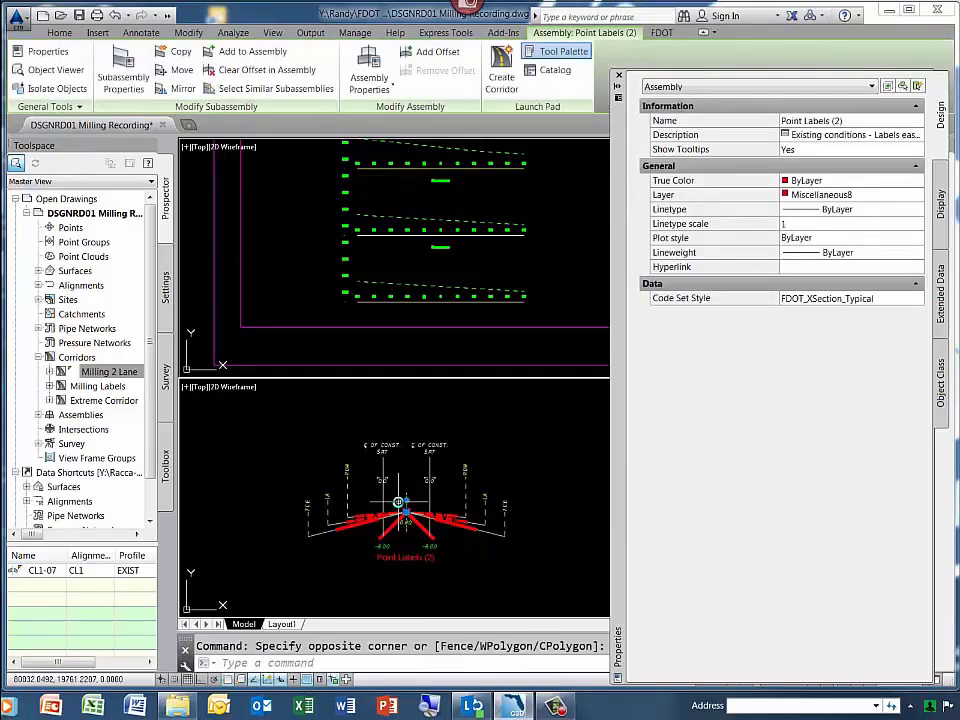
key("Delete")
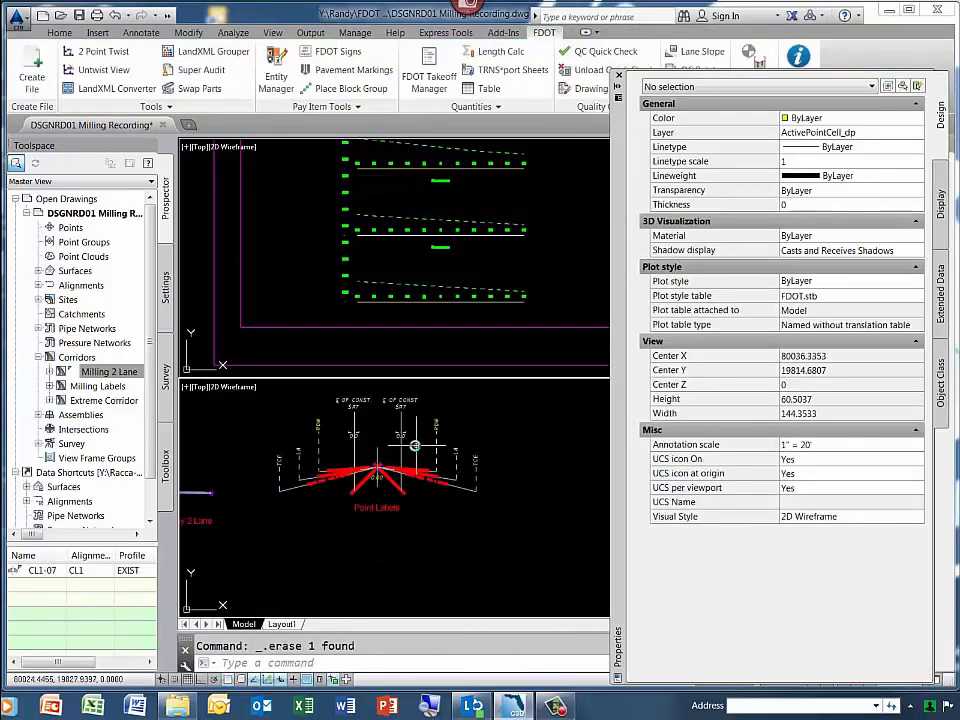
Step: Activate the viewport with the cross-section sheets and close the Properties palette
scroll(414, 445, "up", 2)
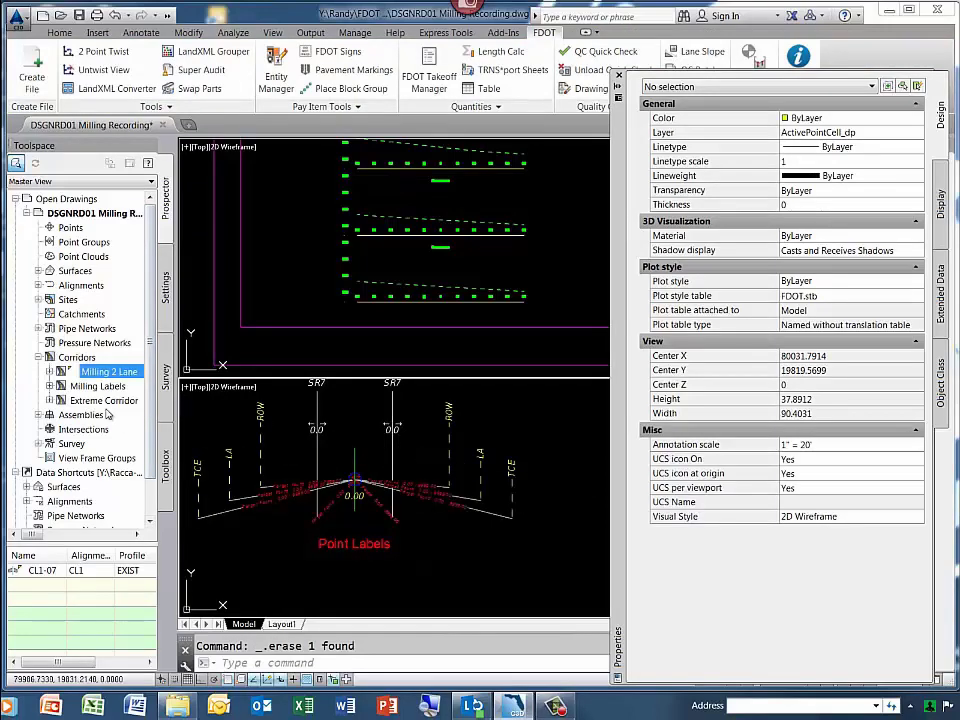
left_click(362, 433)
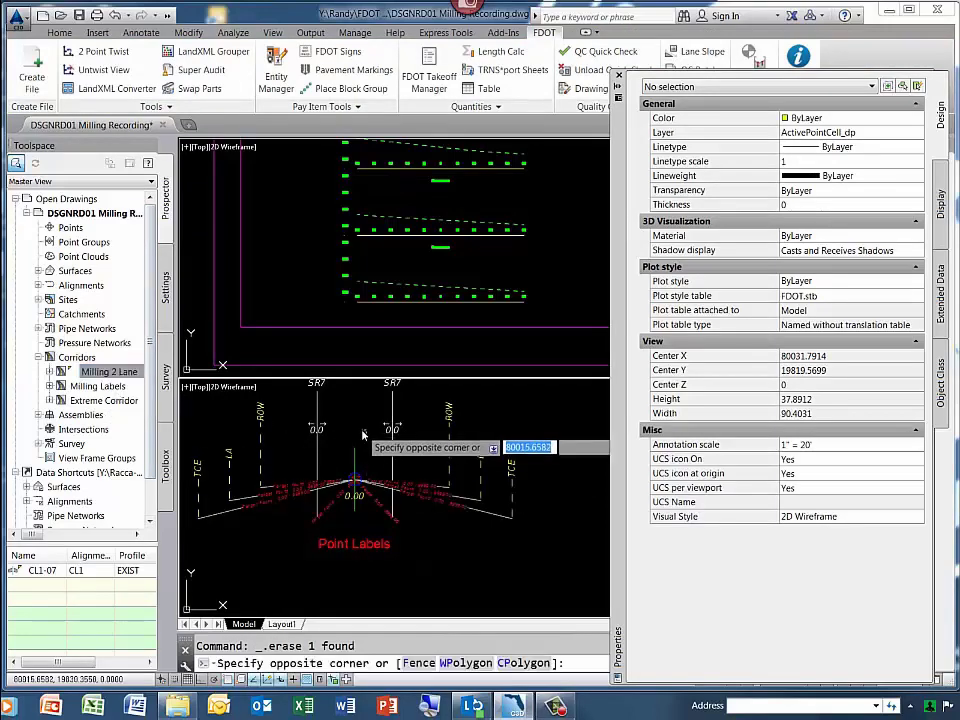
scroll(362, 433, "down", 6)
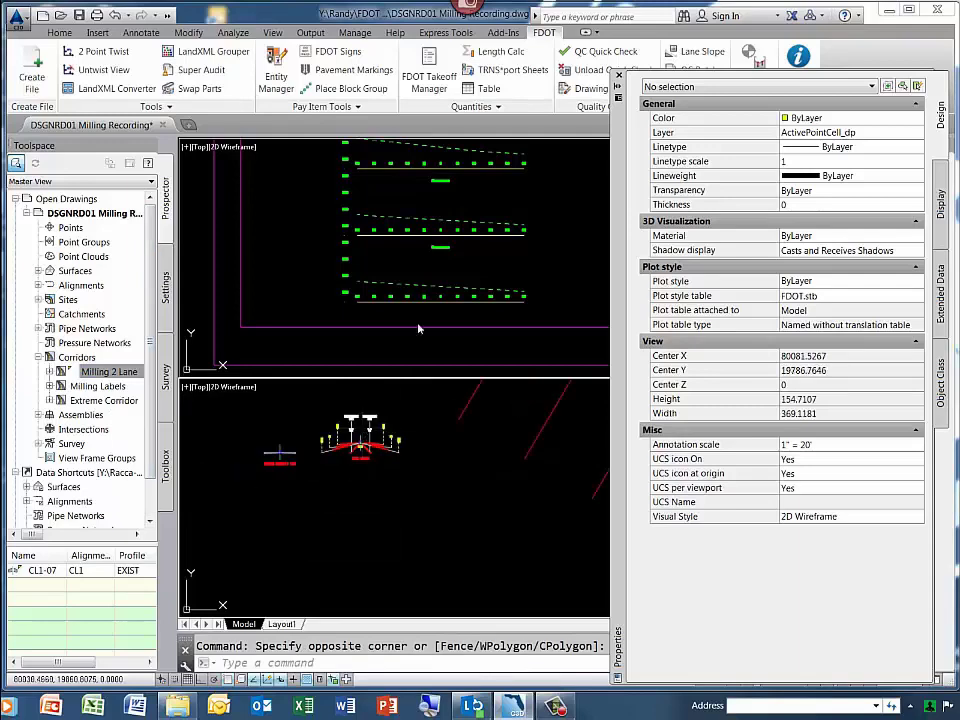
left_click(463, 278)
left_click(619, 76)
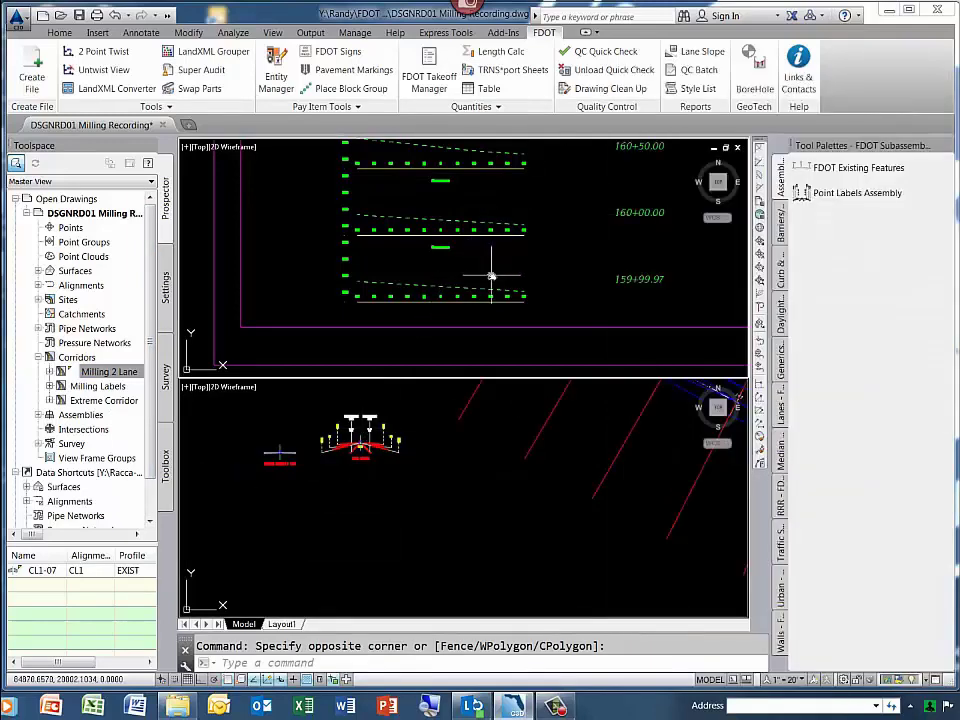
Step: Select the section view at station 159+99.97 and open Sample More Sources for its sample line group
middle_click_drag(491, 274, 467, 318)
scroll(467, 318, "down", 4)
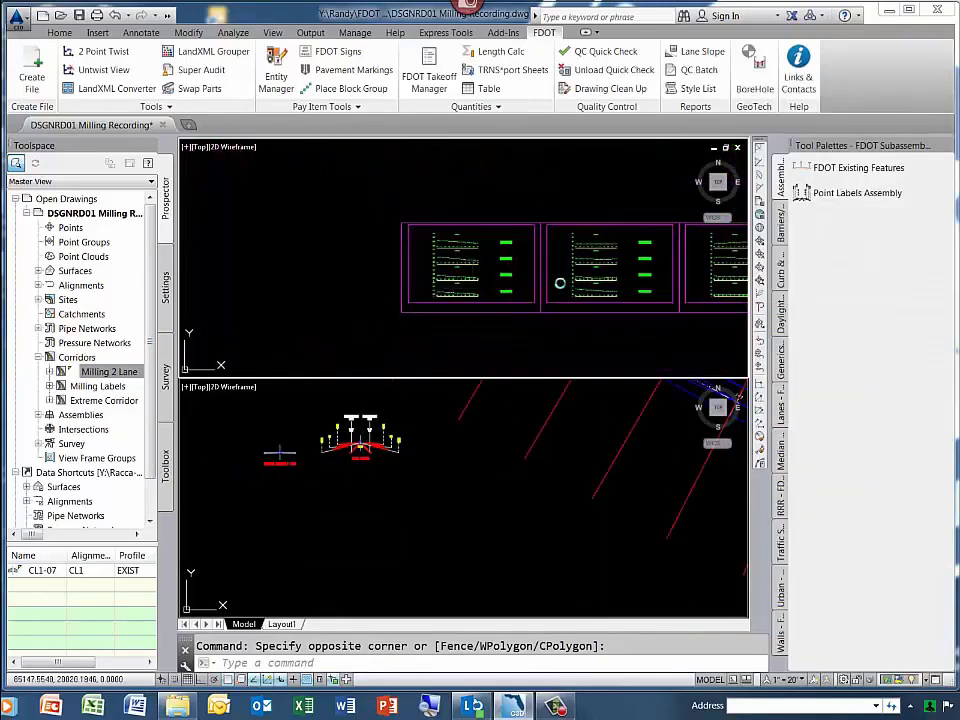
middle_click_drag(557, 285, 564, 309)
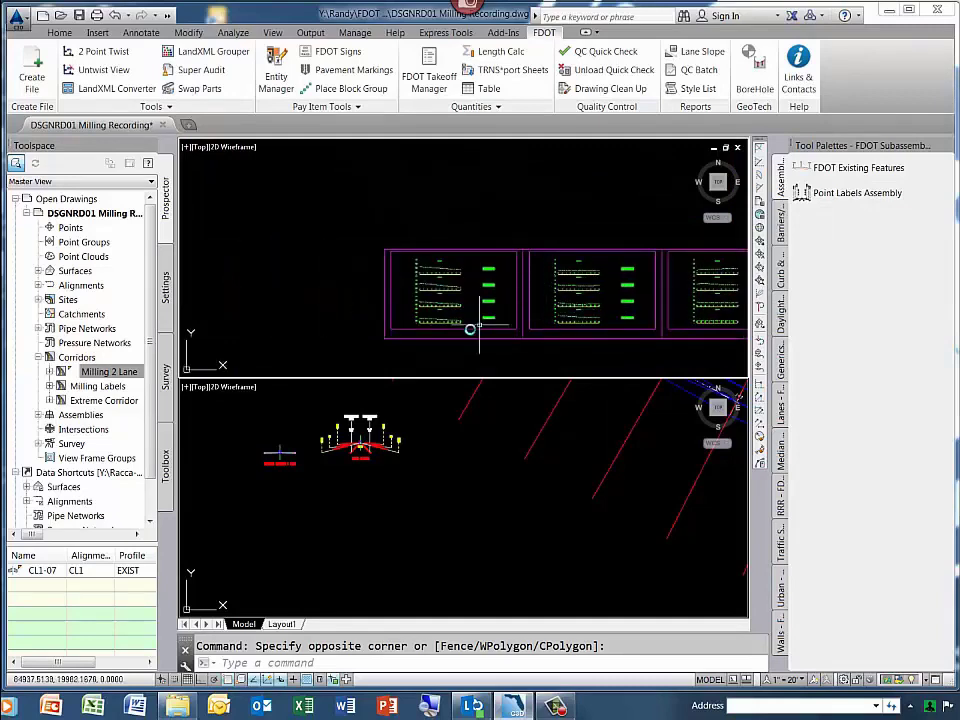
scroll(438, 327, "up", 3)
scroll(440, 325, "up", 2)
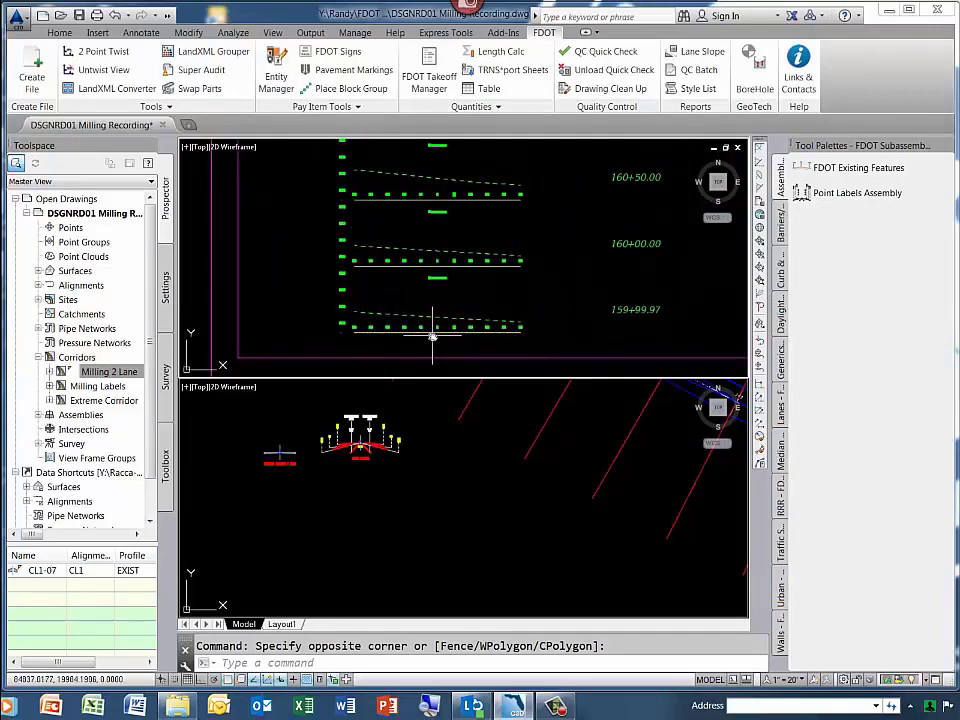
left_click(432, 333)
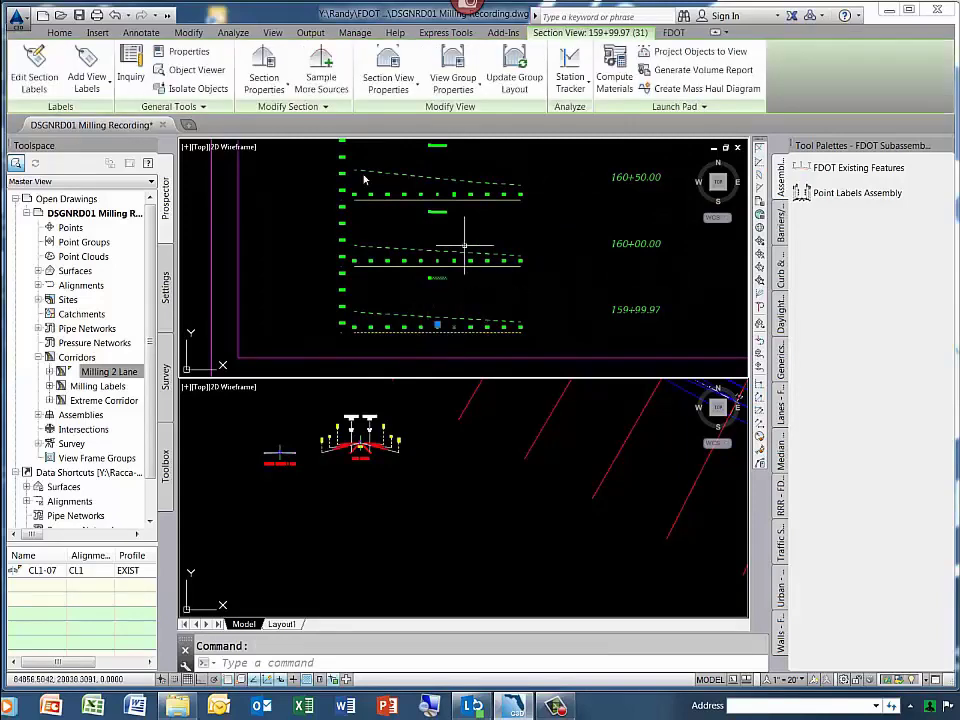
left_click(320, 90)
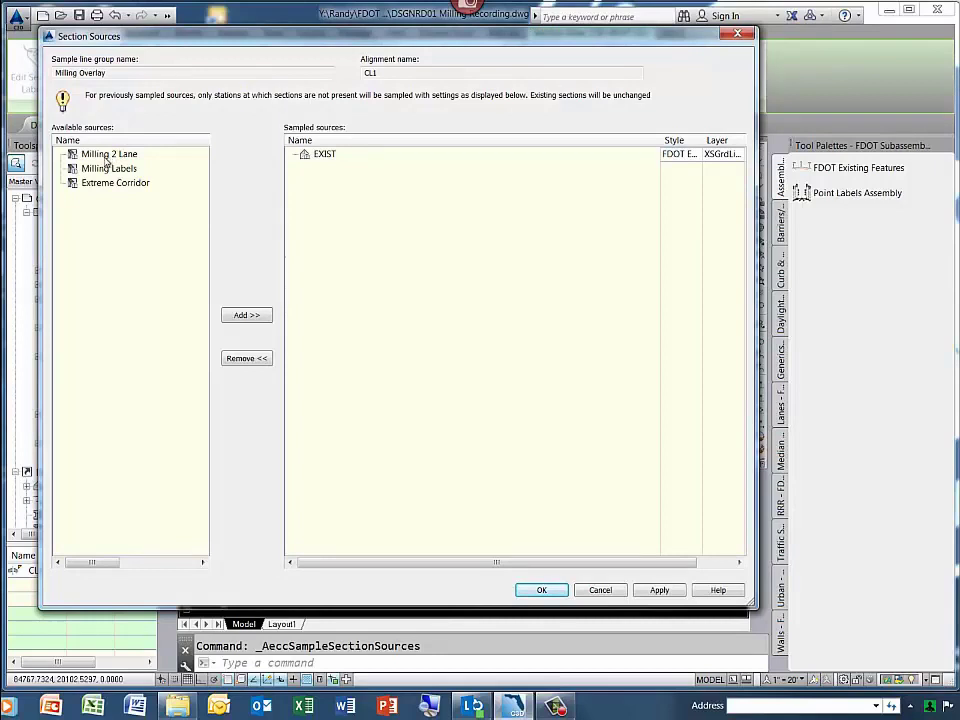
Step: Add the Milling 2 Lane and Milling Labels corridors to the sampled sources of the Milling Overlay sample line group and confirm
left_click_drag(107, 161, 124, 205)
left_click_drag(82, 175, 99, 176)
left_click(99, 156)
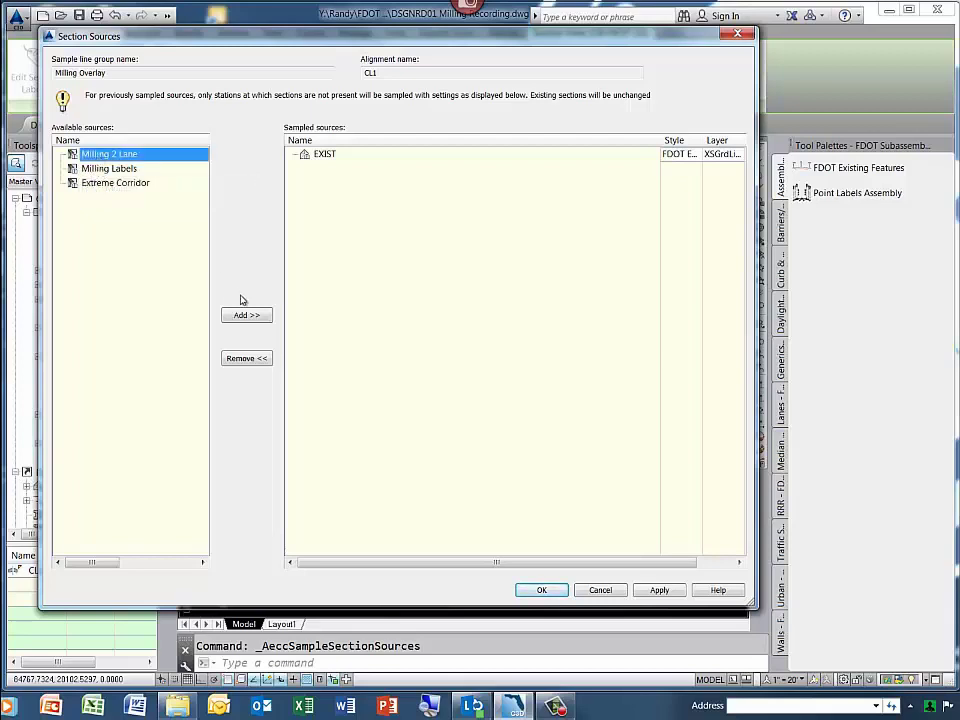
left_click(246, 316)
left_click(110, 156)
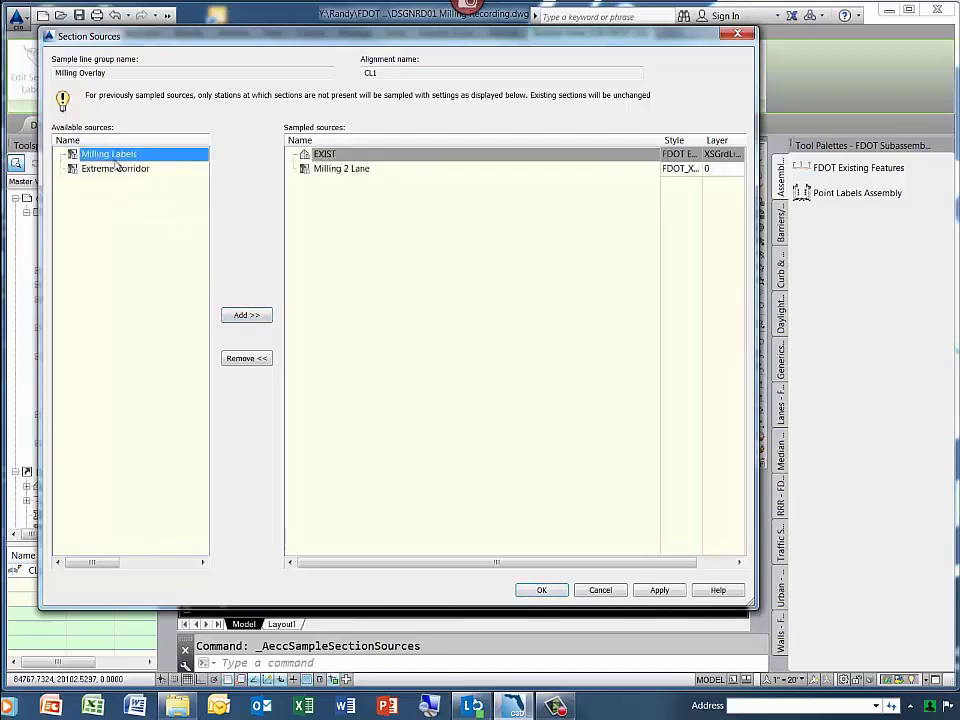
left_click(248, 317)
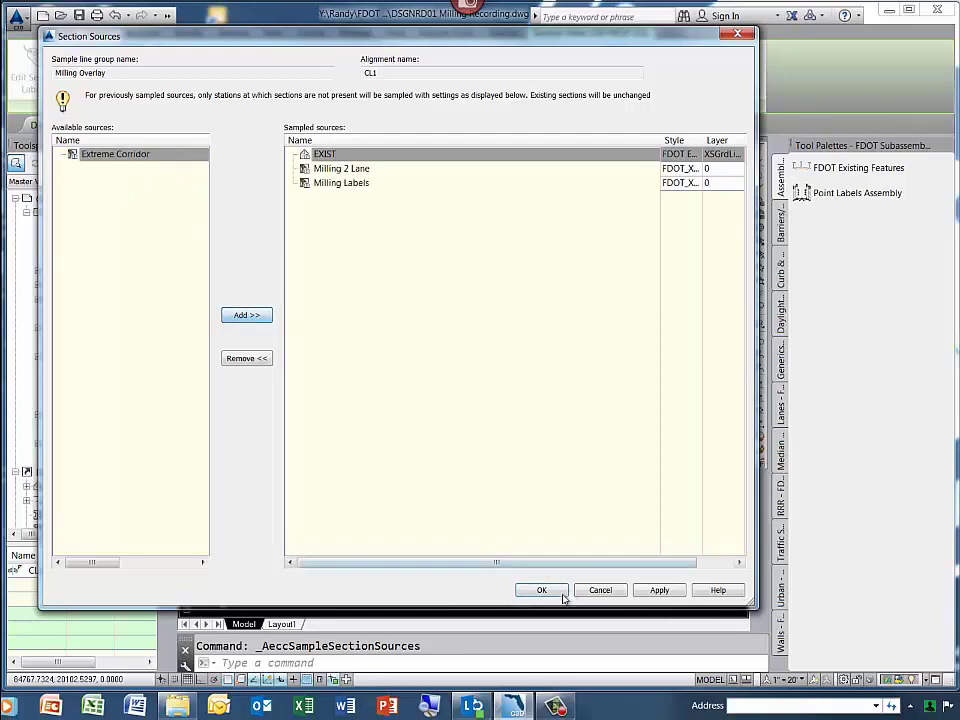
left_click_drag(657, 140, 461, 140)
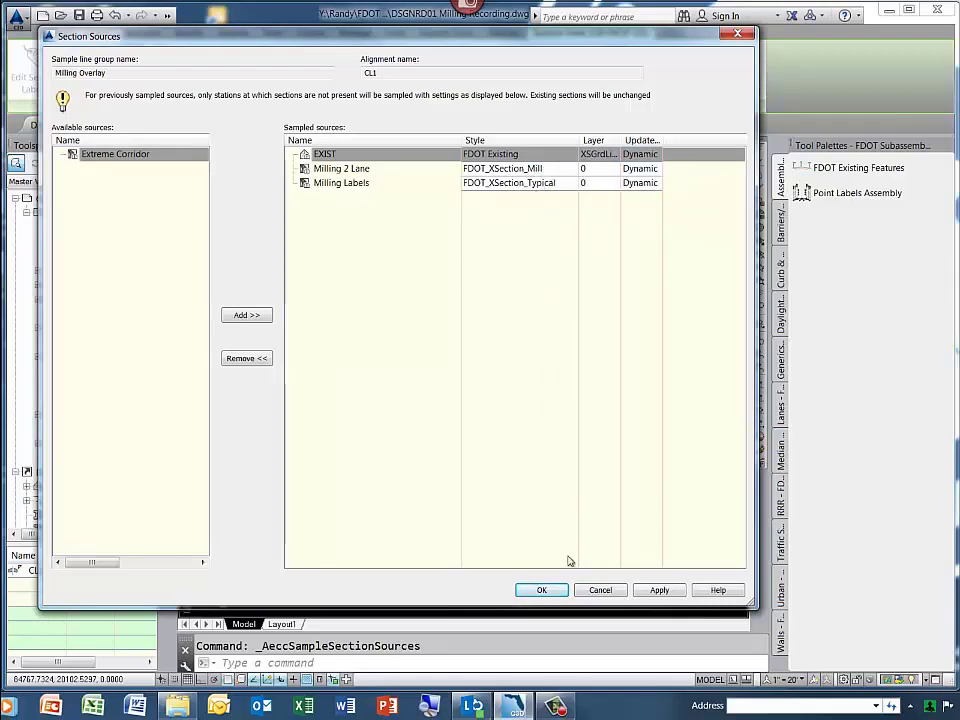
left_click(537, 592)
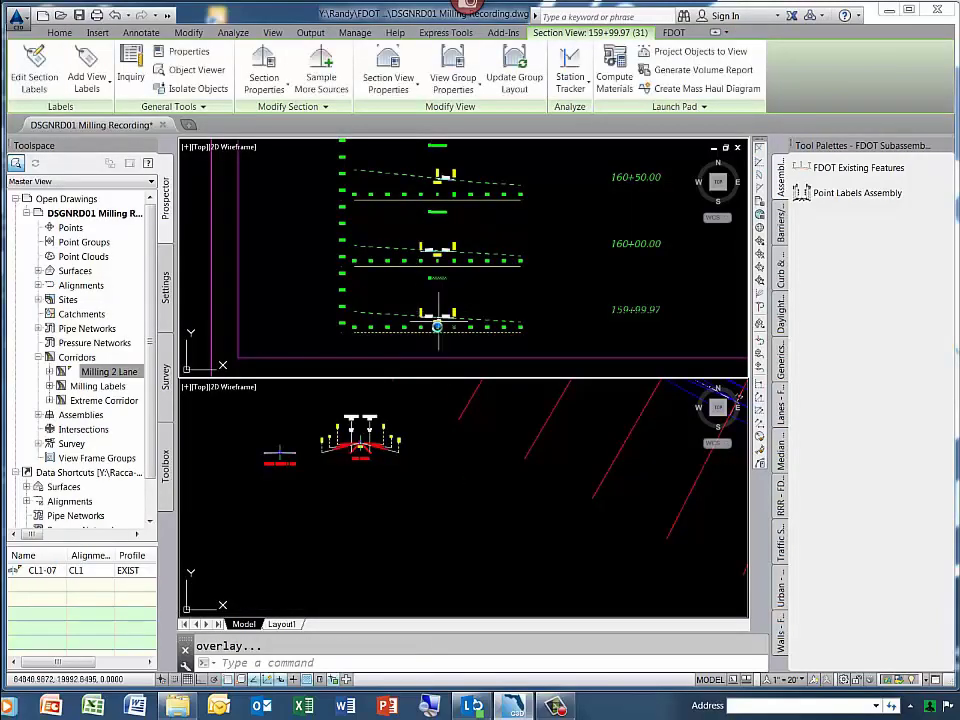
Step: Examine the sampled milling section and its labels in the section view at station 159+99.97, and clear the selection
scroll(430, 310, "up", 5)
scroll(432, 300, "up", 2)
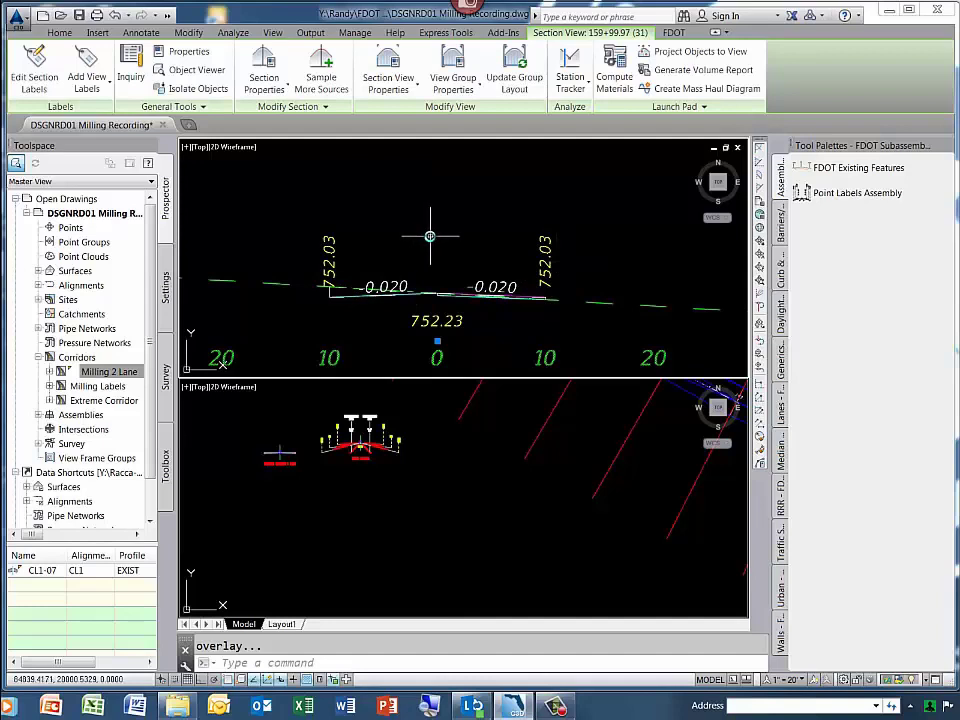
mouse_move(430, 236)
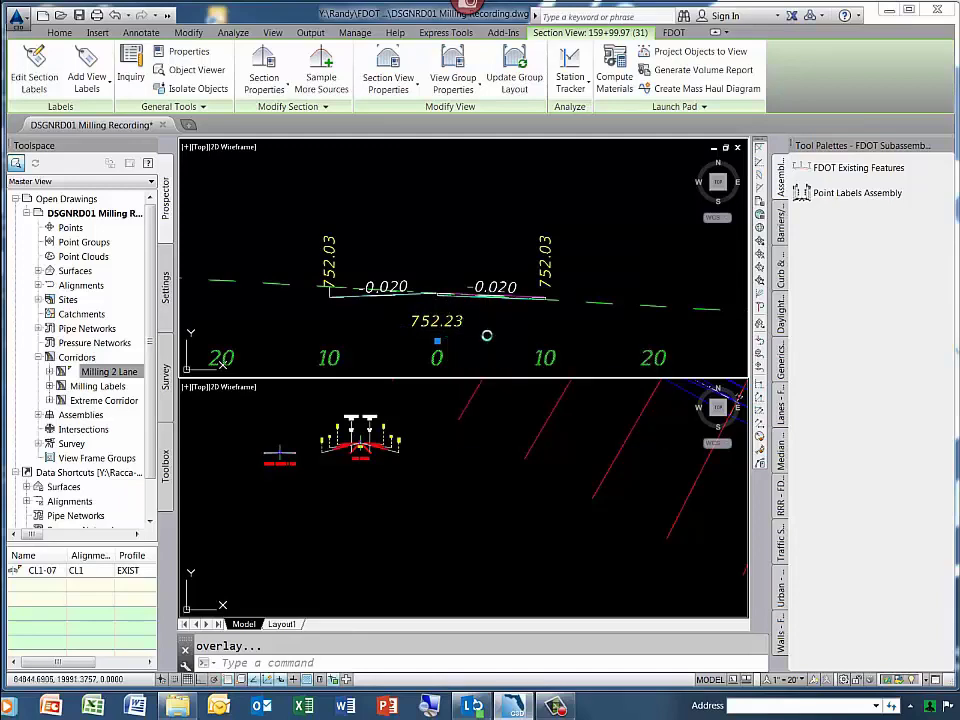
key("Escape")
scroll(488, 333, "down", 4)
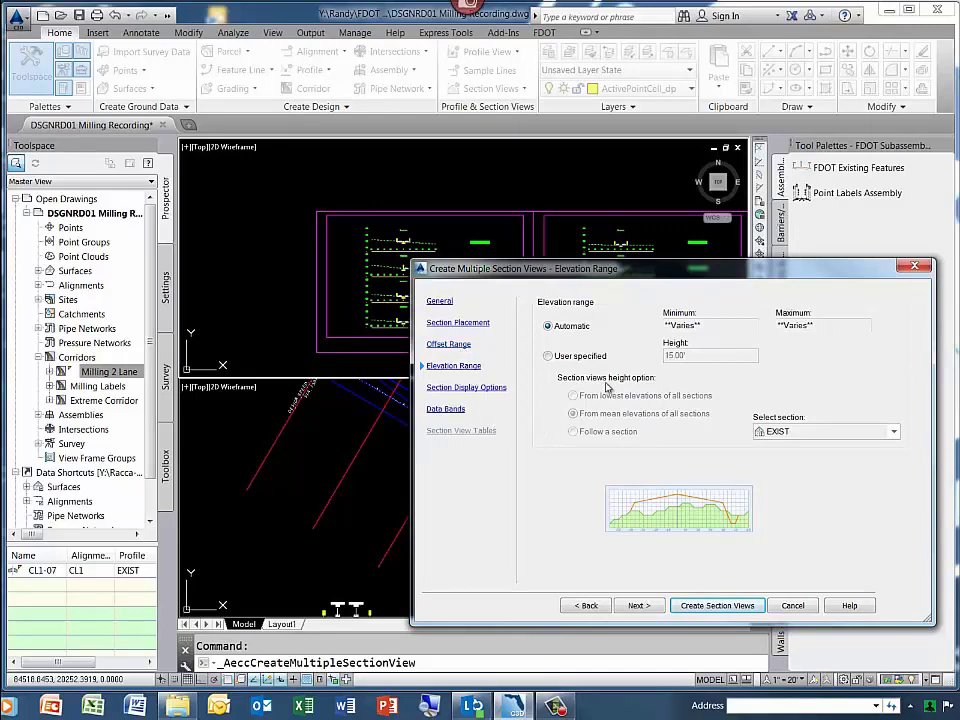
Step: Create the multiple section views with a user-specified elevation range whose height option follows the Milling 2 Lane section
left_click(547, 356)
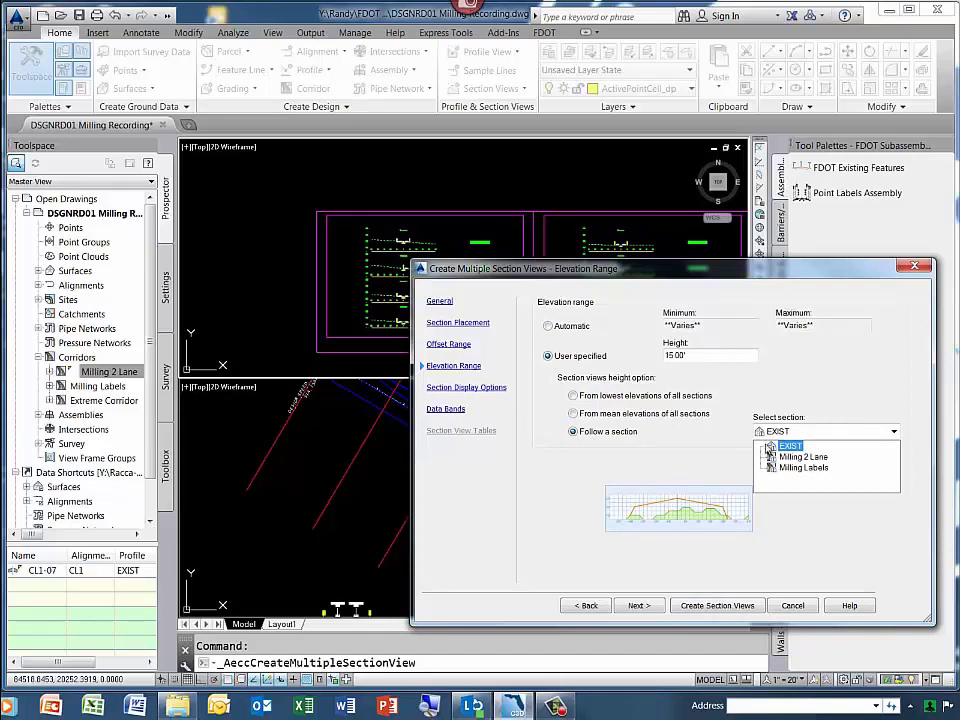
left_click(895, 432)
left_click(895, 432)
left_click(795, 457)
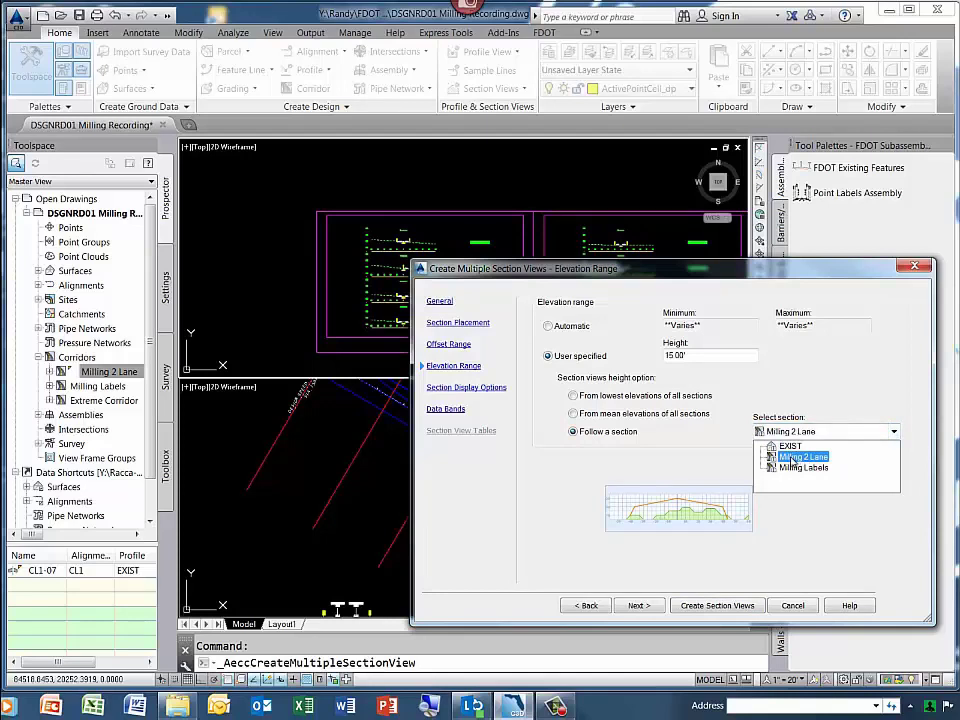
left_click(795, 457)
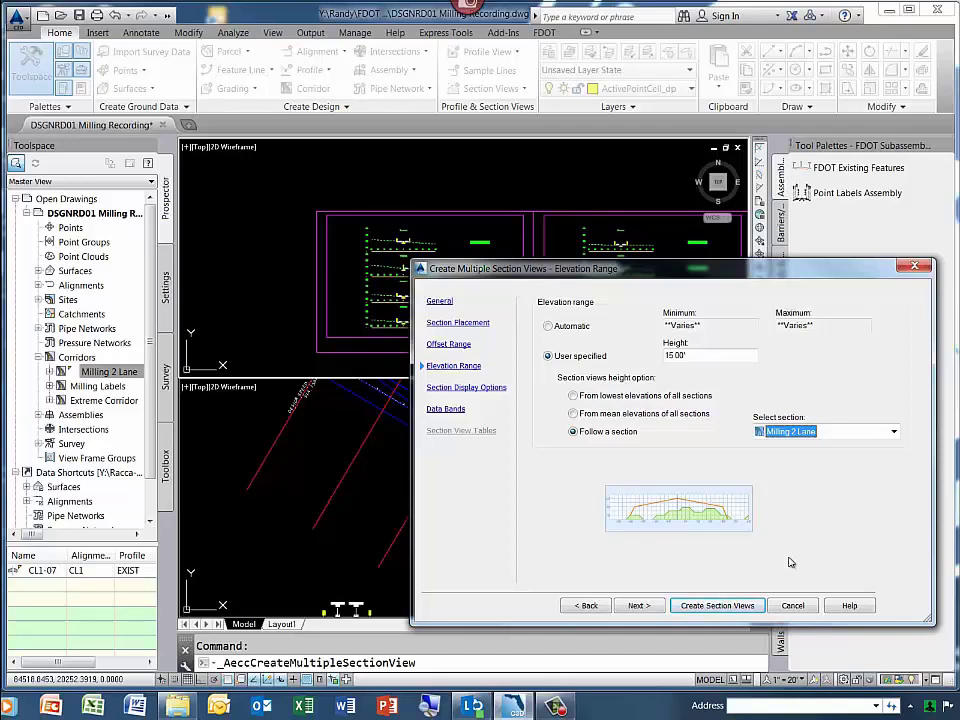
left_click(717, 605)
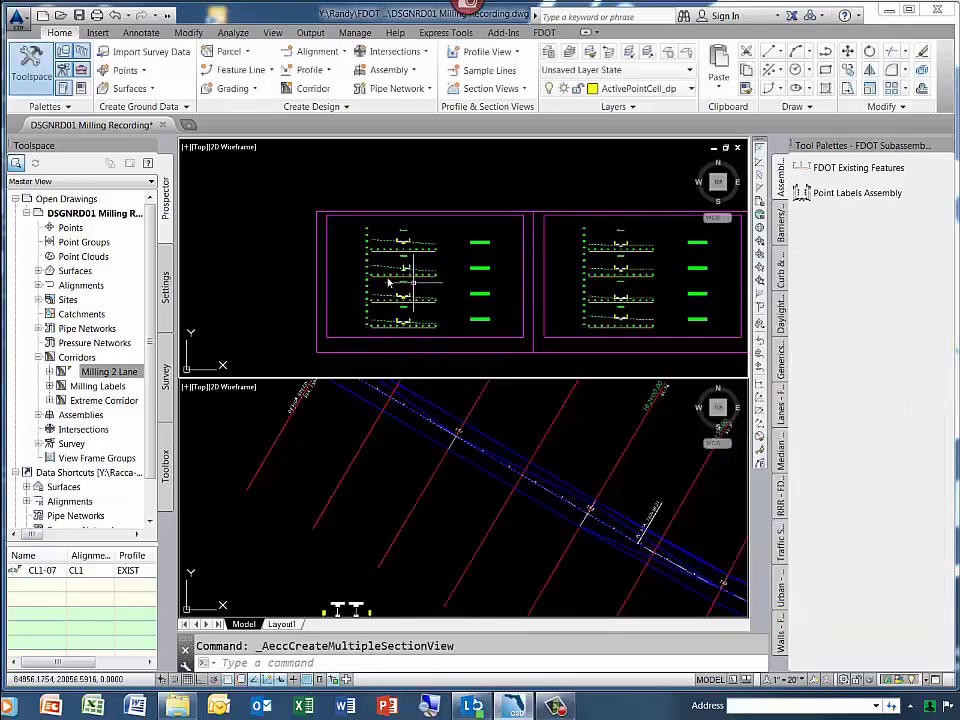
scroll(390, 299, "up", 2)
scroll(393, 301, "up", 6)
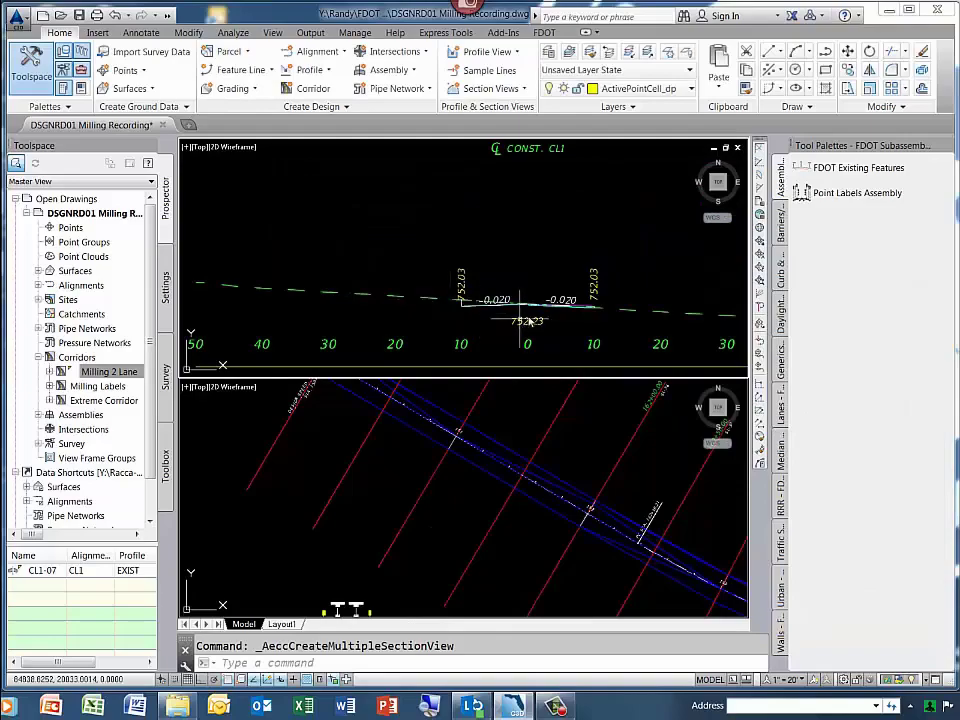